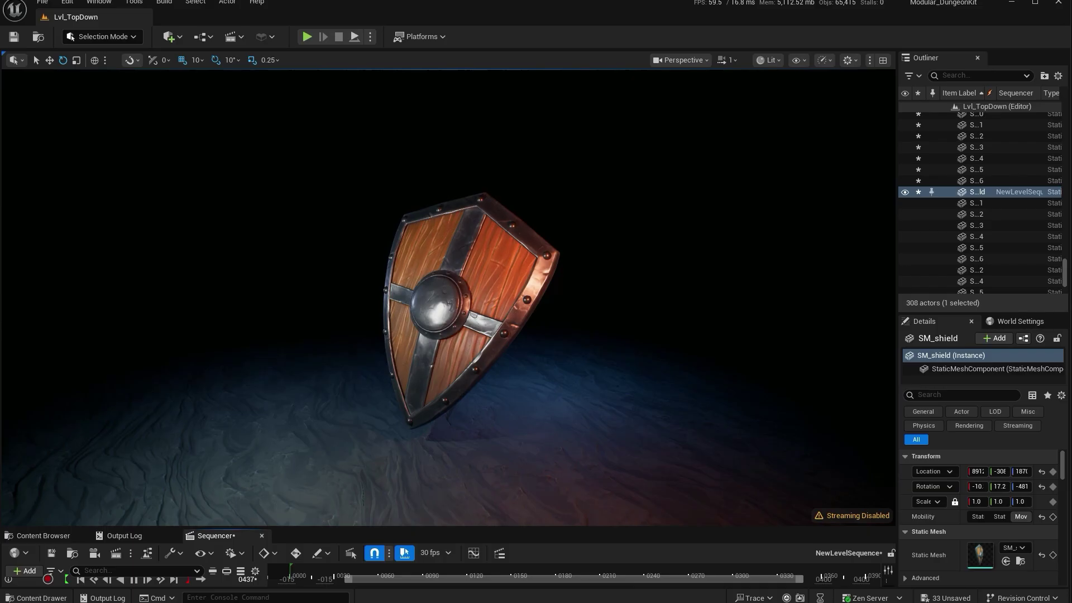
{"action": "left_click_drag", "start_coordinate": [446, 301], "coordinate": [357, 302], "text": "alt"}
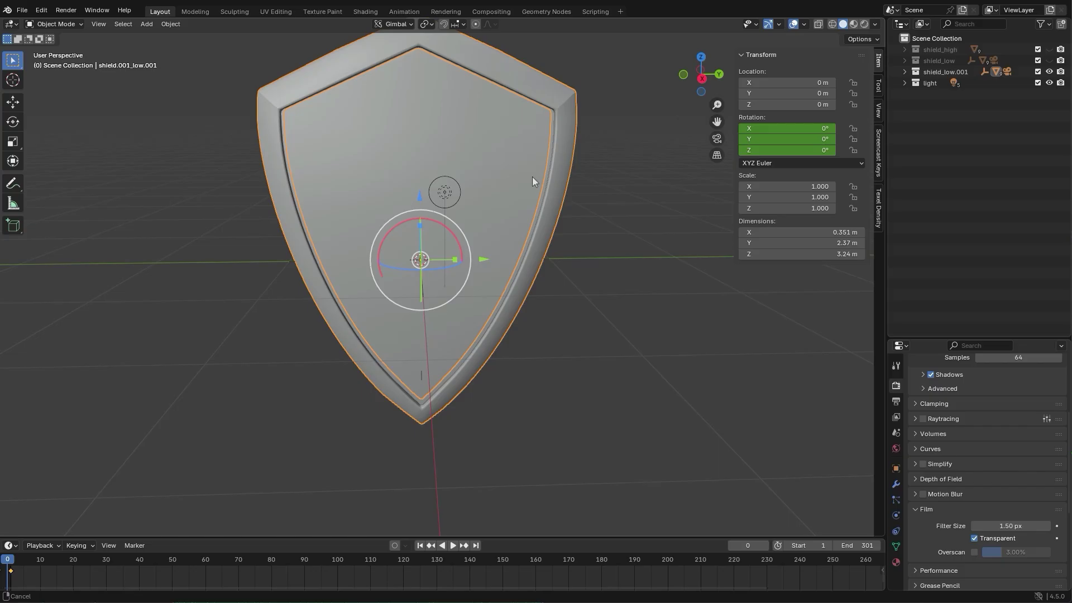
- Hide the transform sidebar in the 3D view of the simplified shield model
{"action": "middle_click_drag", "start_coordinate": [533, 178], "coordinate": [552, 254], "text": "shift"}
{"action": "left_click", "coordinate": [494, 186]}
{"action": "middle_click_drag", "start_coordinate": [501, 193], "coordinate": [543, 237]}
{"action": "key", "text": "n"}
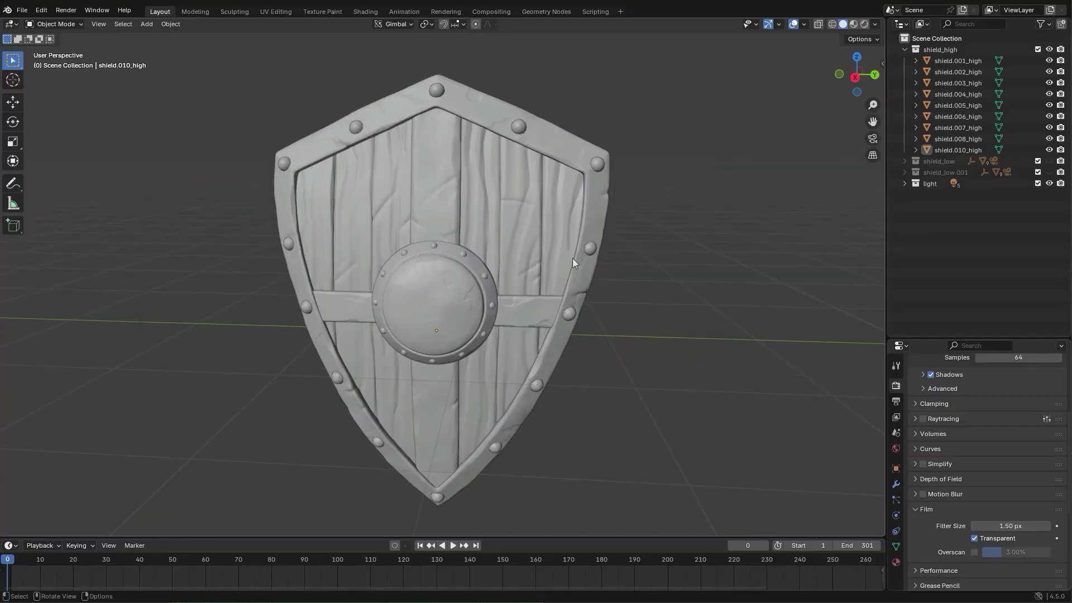
- Examine the separate parts of the high-poly shield from front and back, including the central boss and outer frame
{"action": "left_click", "coordinate": [347, 302]}
{"action": "left_click", "coordinate": [445, 410]}
{"action": "left_click", "coordinate": [445, 251]}
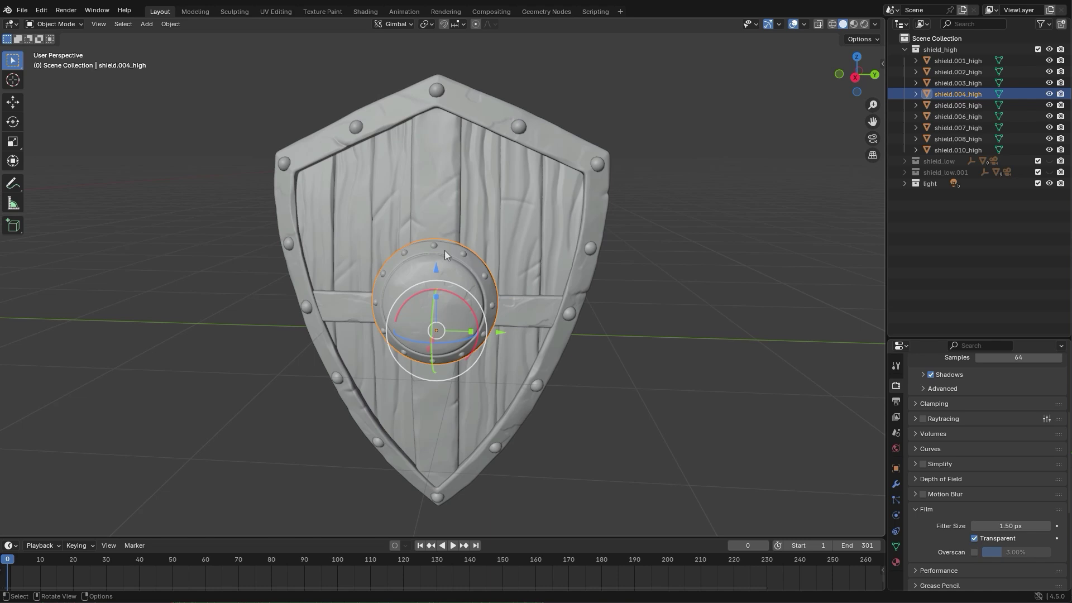
{"action": "left_click", "coordinate": [559, 156]}
{"action": "left_click", "coordinate": [647, 325]}
{"action": "middle_click_drag", "start_coordinate": [647, 325], "coordinate": [409, 318]}
{"action": "left_click", "coordinate": [313, 283]}
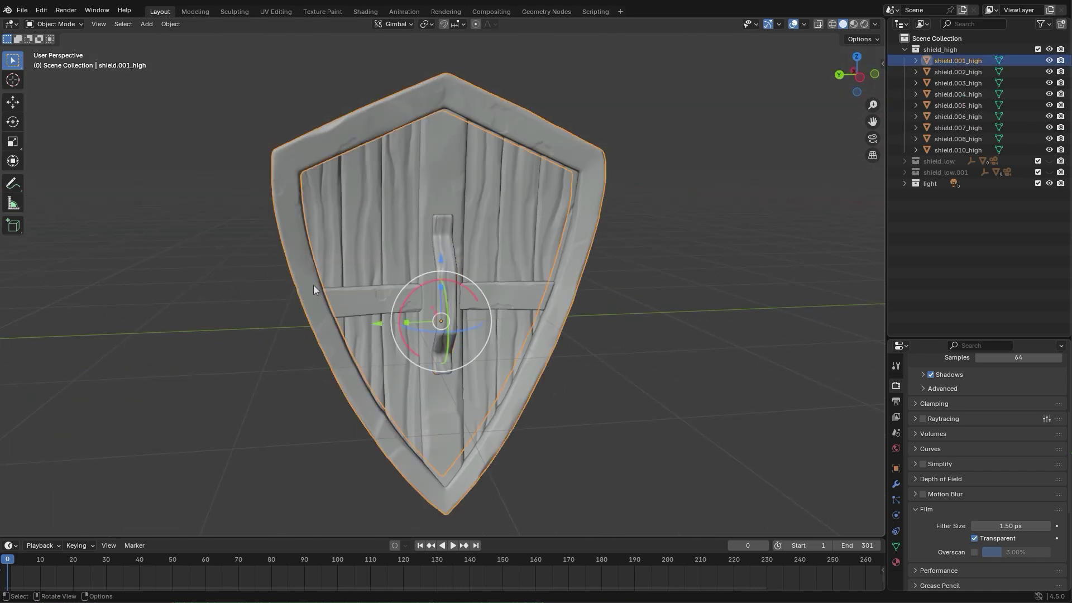
{"action": "left_click", "coordinate": [538, 424]}
{"action": "middle_click_drag", "start_coordinate": [438, 352], "coordinate": [572, 323]}
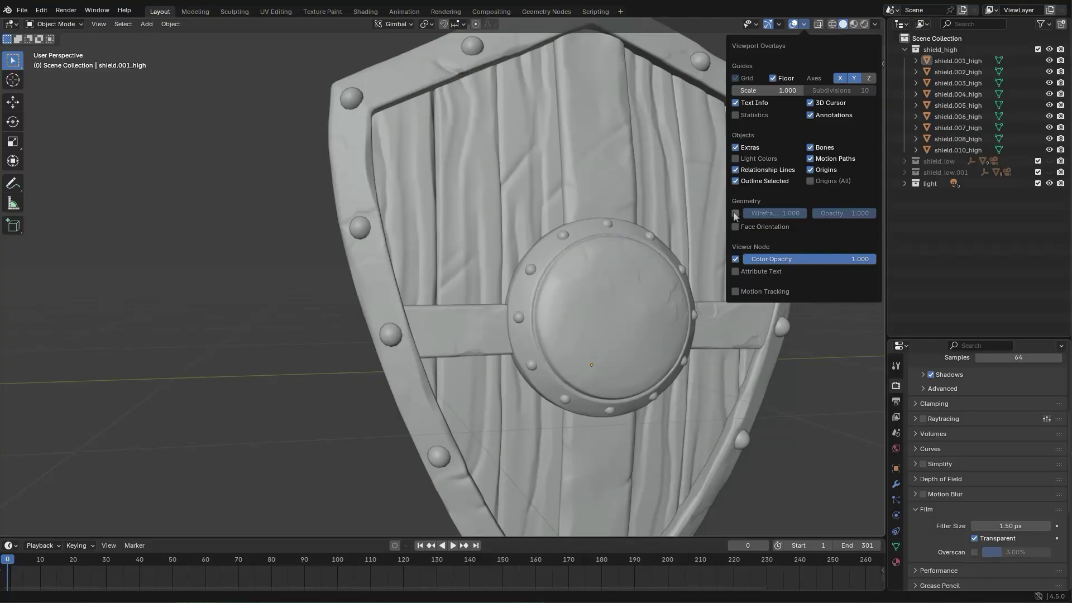
- Turn on the wireframe overlay for the high-poly shield and view it as a whole
{"action": "left_click", "coordinate": [736, 214]}
{"action": "middle_click_drag", "start_coordinate": [569, 222], "coordinate": [569, 233]}
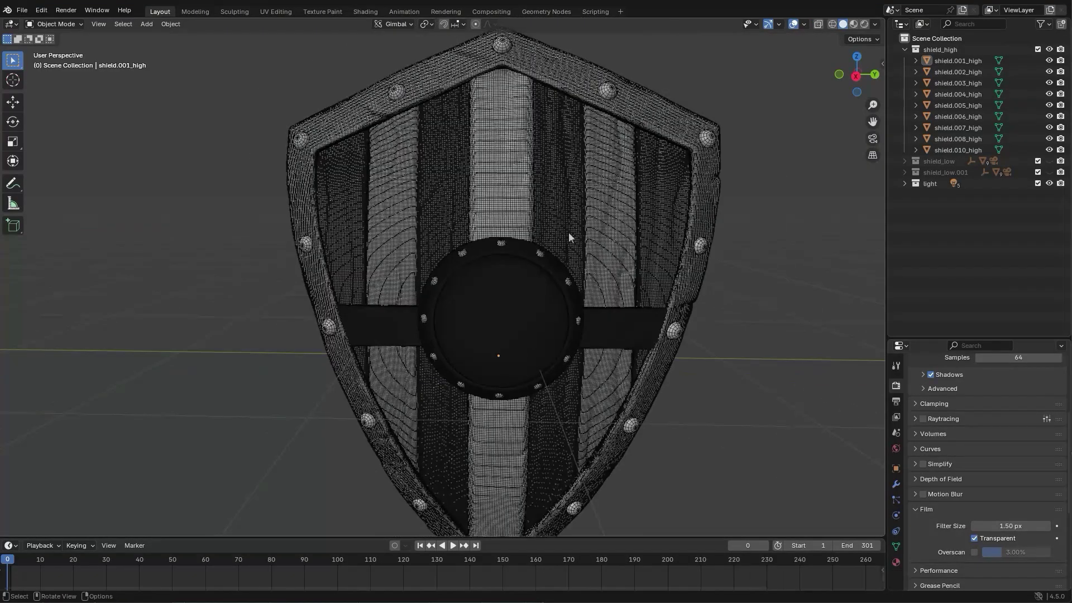
{"action": "scroll", "coordinate": [670, 251], "scroll_direction": "down", "scroll_amount": 3}
{"action": "middle_click_drag", "start_coordinate": [631, 246], "coordinate": [591, 244]}
{"action": "scroll", "coordinate": [594, 287], "scroll_direction": "up", "scroll_amount": 4}
{"action": "middle_click_drag", "start_coordinate": [525, 274], "coordinate": [559, 268]}
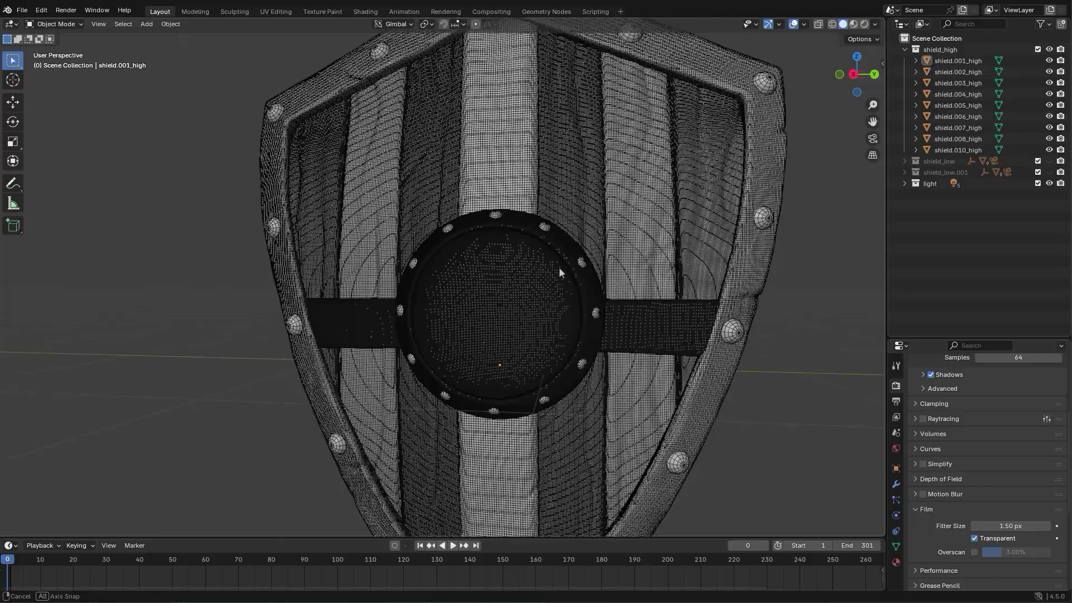
- Examine the mesh density of the shield's frame, rivets, wooden planks, cross straps and central boss up close
{"action": "middle_click_drag", "start_coordinate": [391, 241], "coordinate": [558, 323], "text": "shift"}
{"action": "scroll", "coordinate": [486, 327], "scroll_direction": "up", "scroll_amount": 6}
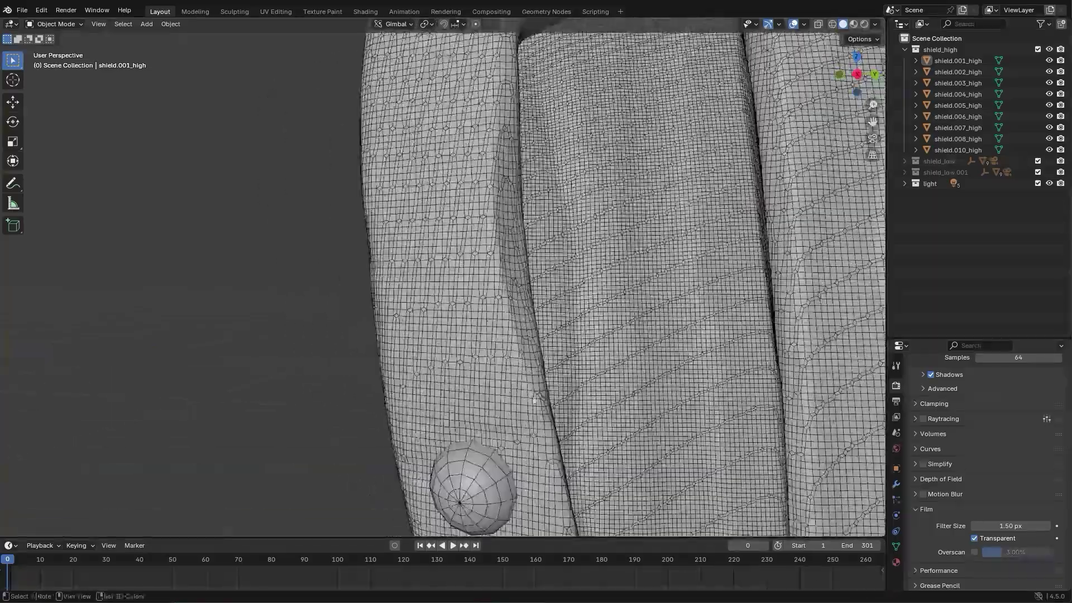
{"action": "middle_click_drag", "start_coordinate": [534, 398], "coordinate": [459, 267]}
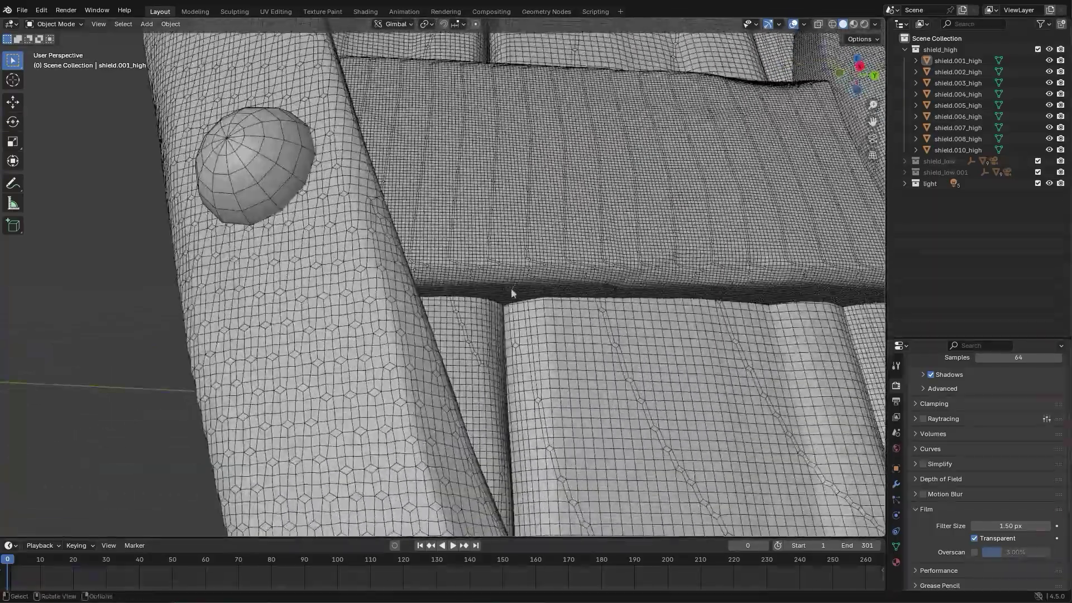
{"action": "middle_click_drag", "start_coordinate": [511, 289], "coordinate": [462, 282]}
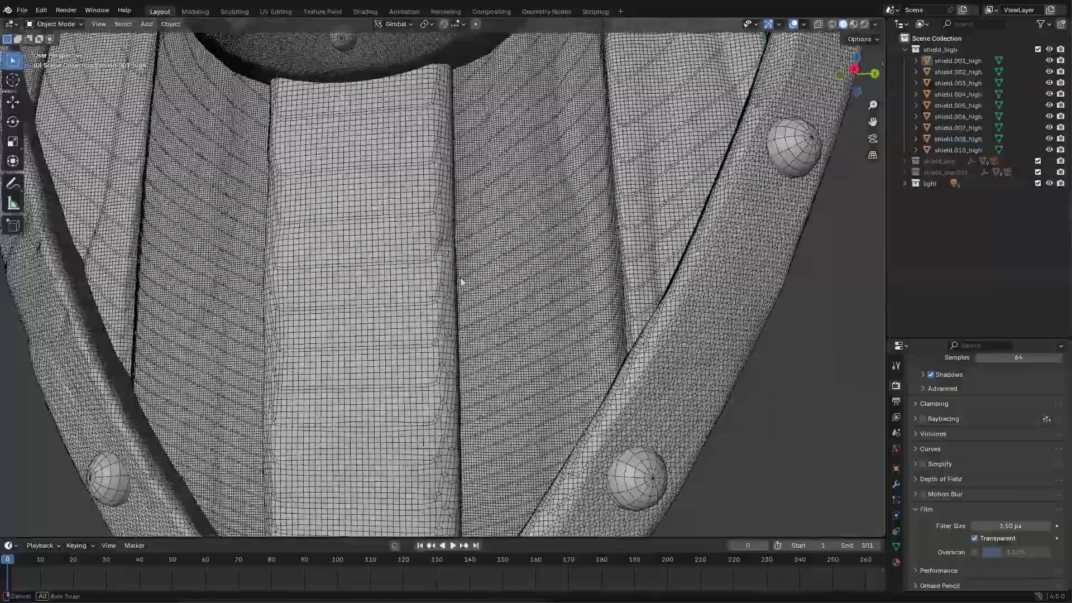
{"action": "scroll", "coordinate": [468, 222], "scroll_direction": "down", "scroll_amount": 8}
{"action": "scroll", "coordinate": [496, 256], "scroll_direction": "up", "scroll_amount": 8}
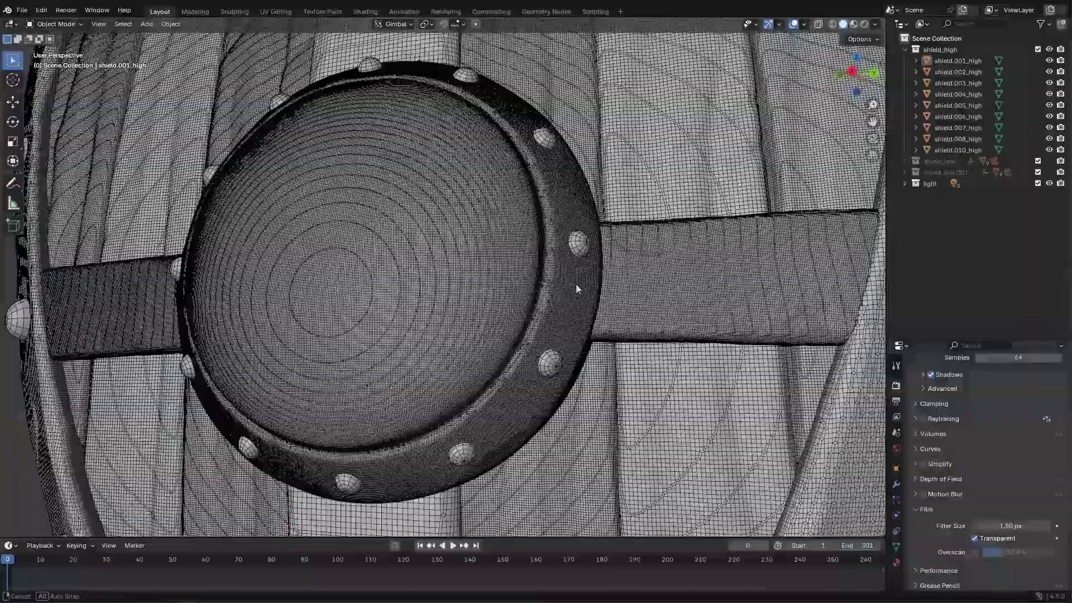
{"action": "middle_click_drag", "start_coordinate": [575, 283], "coordinate": [592, 244]}
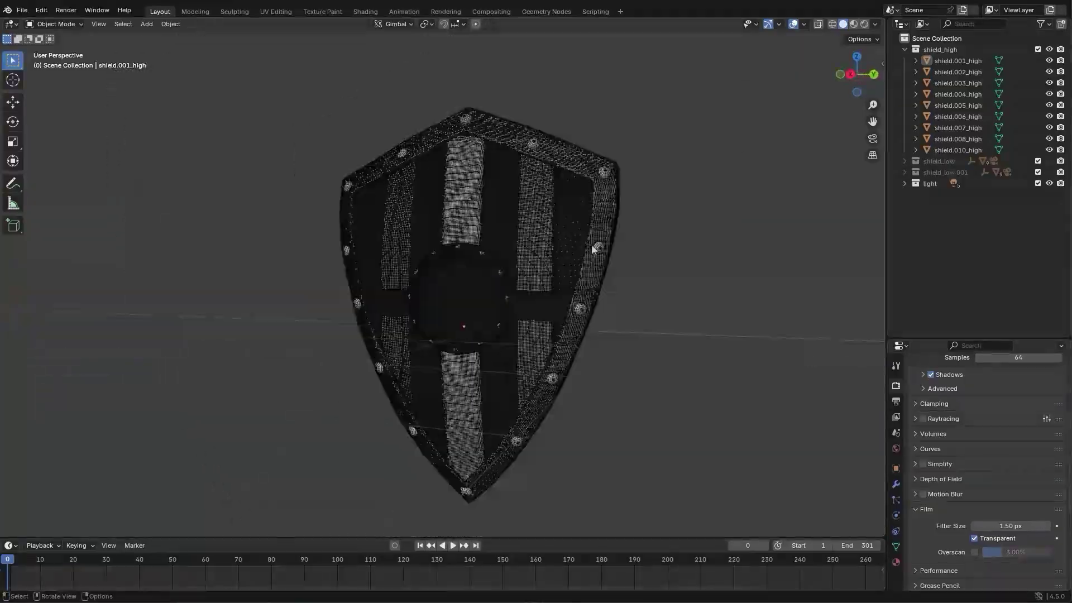
{"action": "scroll", "coordinate": [593, 251], "scroll_direction": "up", "scroll_amount": 4}
{"action": "middle_click_drag", "start_coordinate": [545, 271], "coordinate": [581, 272]}
{"action": "middle_click_drag", "start_coordinate": [340, 237], "coordinate": [486, 325], "text": "shift"}
{"action": "scroll", "coordinate": [486, 325], "scroll_direction": "up", "scroll_amount": 4}
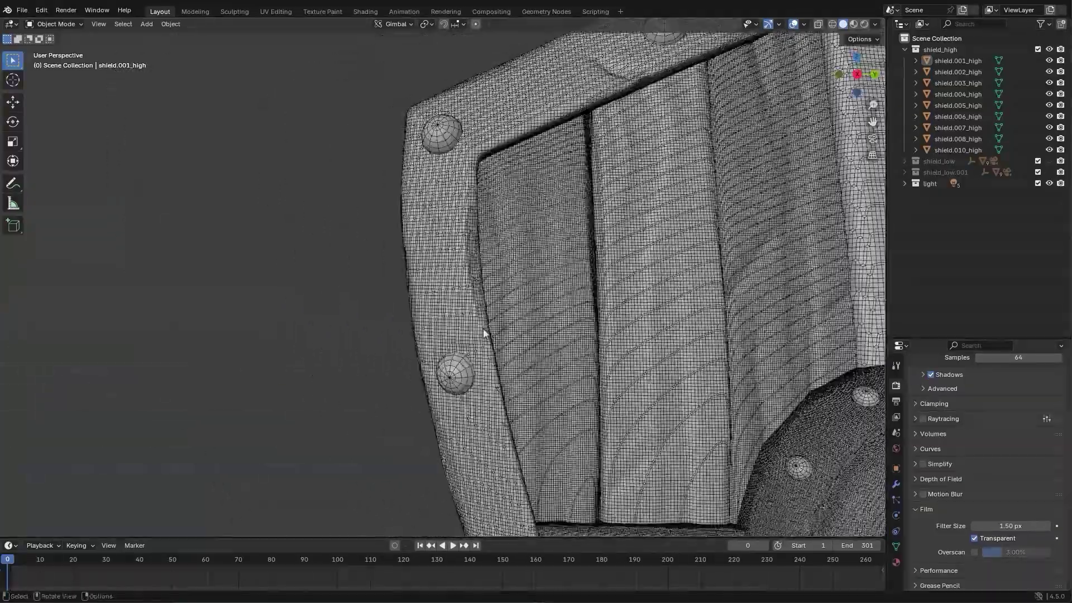
{"action": "scroll", "coordinate": [487, 324], "scroll_direction": "up", "scroll_amount": 4}
{"action": "middle_click_drag", "start_coordinate": [519, 370], "coordinate": [461, 268]}
{"action": "scroll", "coordinate": [461, 268], "scroll_direction": "down", "scroll_amount": 7}
{"action": "middle_click_drag", "start_coordinate": [492, 152], "coordinate": [507, 283], "text": "shift"}
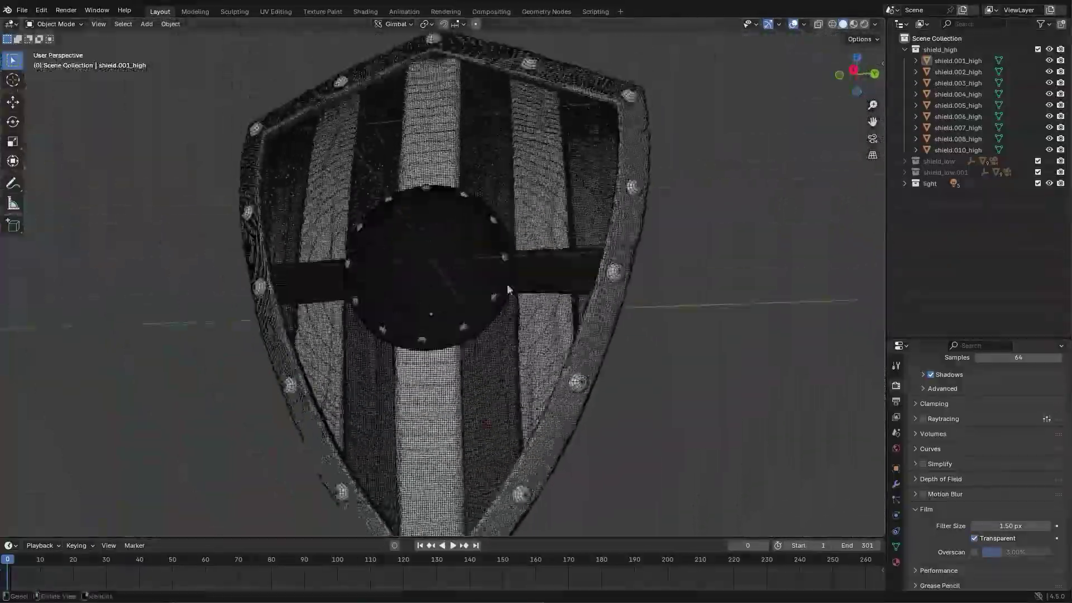
{"action": "scroll", "coordinate": [500, 265], "scroll_direction": "up", "scroll_amount": 7}
{"action": "scroll", "coordinate": [497, 260], "scroll_direction": "down", "scroll_amount": 2}
{"action": "middle_click_drag", "start_coordinate": [593, 277], "coordinate": [500, 316]}
{"action": "middle_click_drag", "start_coordinate": [500, 363], "coordinate": [490, 307], "text": "shift"}
{"action": "middle_click_drag", "start_coordinate": [424, 309], "coordinate": [628, 287]}
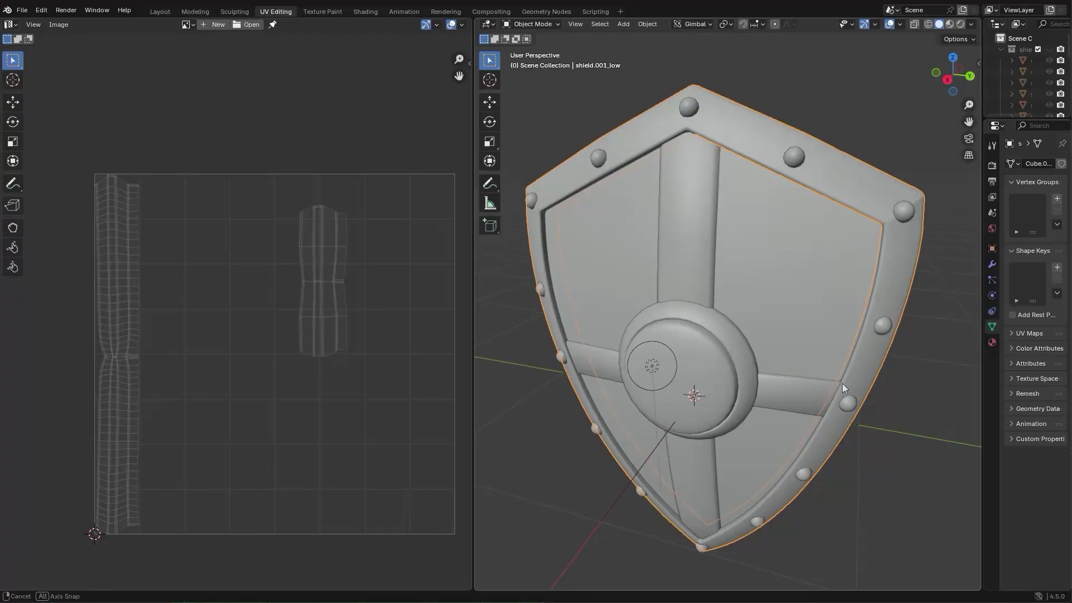
- Select all low-poly shield parts together to check their combined UV layout
{"action": "scroll", "coordinate": [747, 265], "scroll_direction": "down", "scroll_amount": 3}
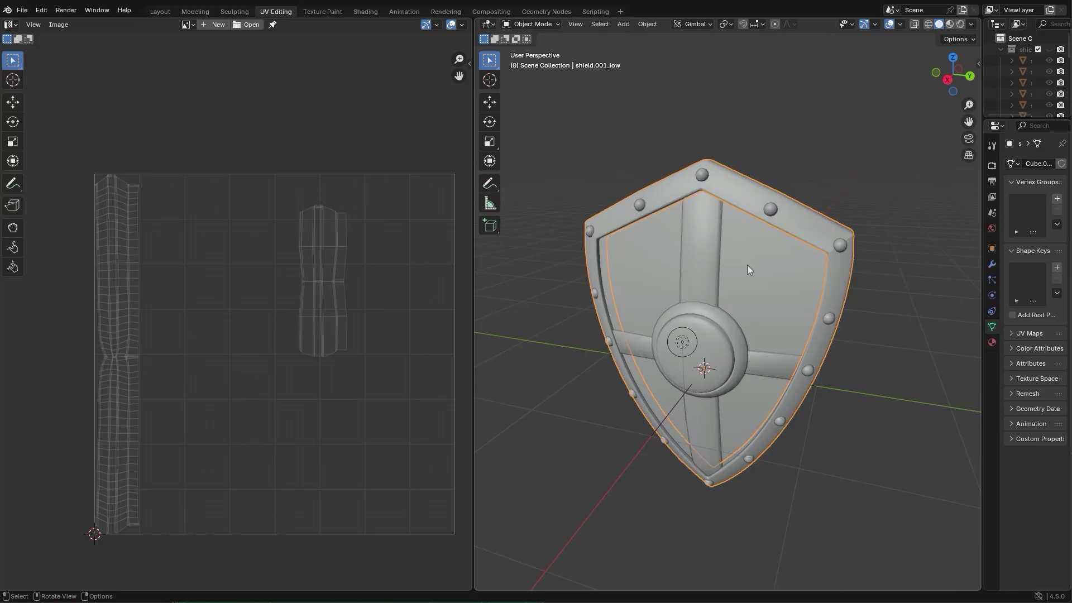
{"action": "left_click_drag", "start_coordinate": [666, 224], "coordinate": [916, 508]}
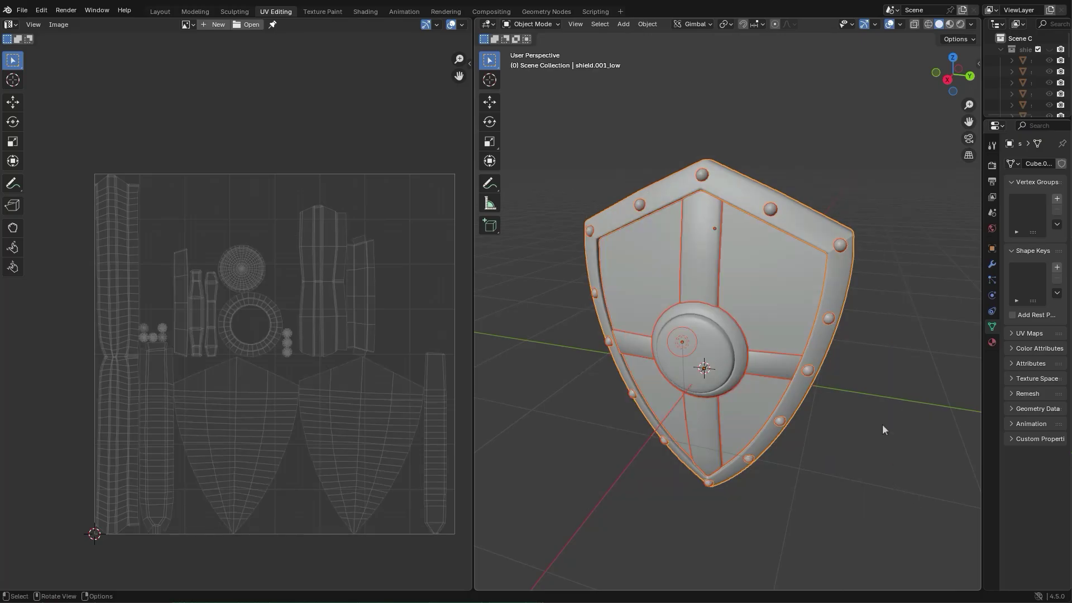
{"action": "left_click", "coordinate": [781, 310]}
- Inspect the UV islands of the vertical strap and neighbouring low-poly parts from the shield's back and front
{"action": "middle_click_drag", "start_coordinate": [772, 307], "coordinate": [671, 265]}
{"action": "left_click", "coordinate": [742, 231]}
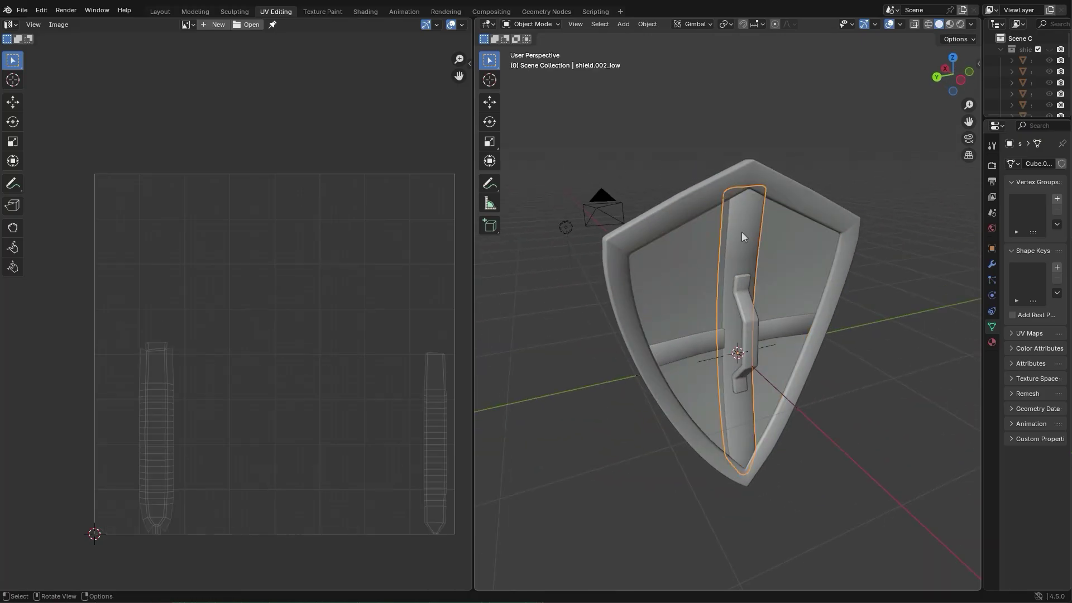
{"action": "left_click", "coordinate": [685, 348]}
{"action": "left_click", "coordinate": [647, 380]}
{"action": "middle_click_drag", "start_coordinate": [651, 377], "coordinate": [845, 312]}
{"action": "left_click", "coordinate": [705, 255]}
{"action": "left_click", "coordinate": [692, 246]}
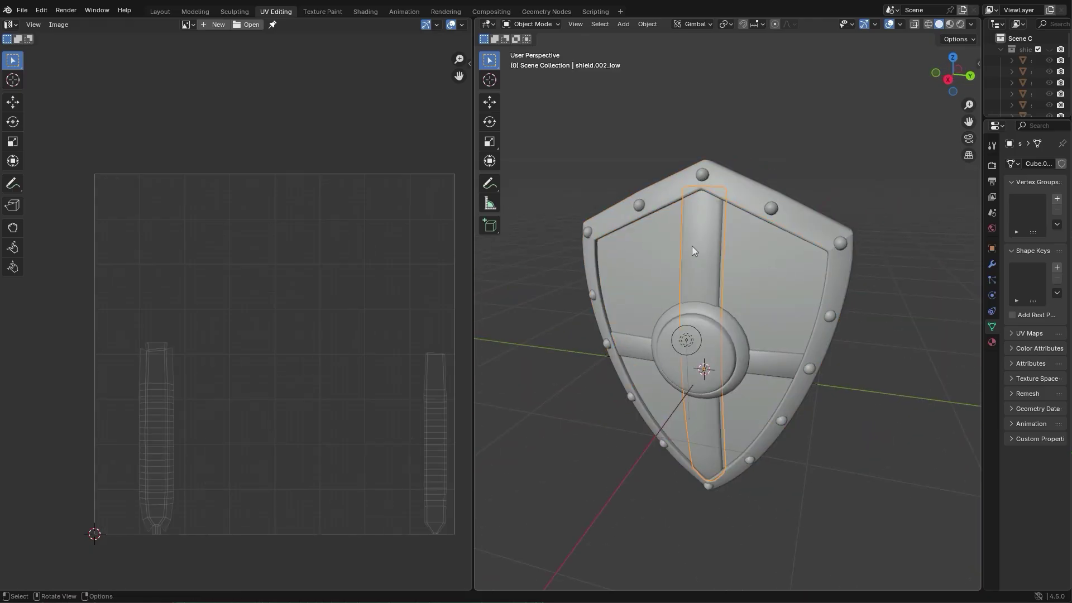
- Inspect the UV islands of the horizontal strap and the parts around the central boss on the low-poly shield
{"action": "middle_click_drag", "start_coordinate": [698, 250], "coordinate": [593, 317]}
{"action": "scroll", "coordinate": [740, 316], "scroll_direction": "up", "scroll_amount": 2}
{"action": "left_click", "coordinate": [781, 299]}
{"action": "scroll", "coordinate": [681, 320], "scroll_direction": "up", "scroll_amount": 2}
{"action": "scroll", "coordinate": [692, 299], "scroll_direction": "down", "scroll_amount": 2}
{"action": "middle_click_drag", "start_coordinate": [698, 399], "coordinate": [679, 327], "text": "shift"}
{"action": "left_click", "coordinate": [680, 327]}
{"action": "left_click", "coordinate": [746, 315]}
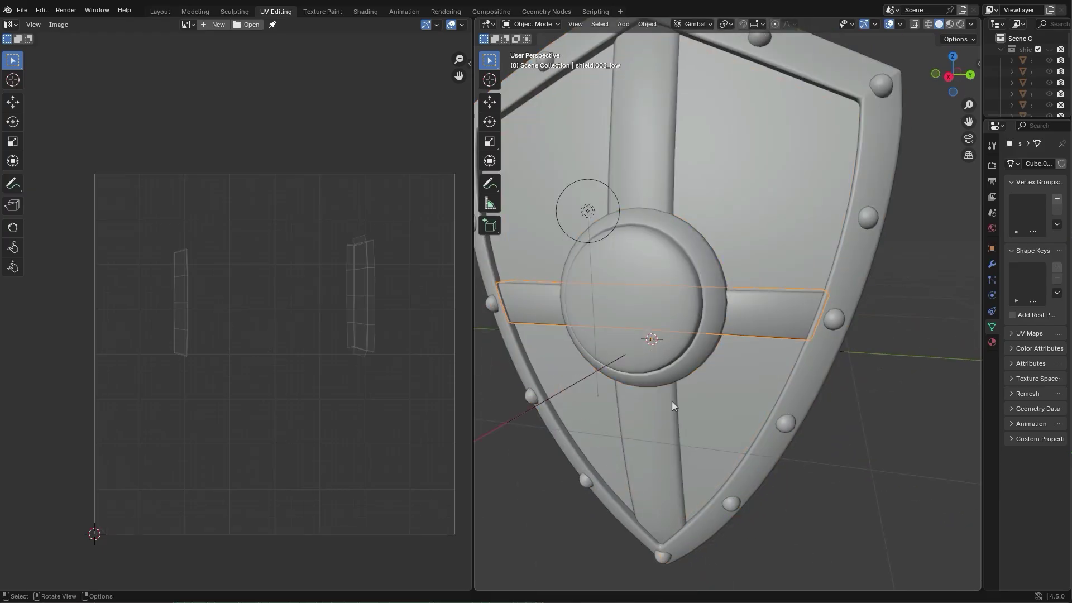
{"action": "left_click", "coordinate": [672, 401]}
{"action": "scroll", "coordinate": [669, 369], "scroll_direction": "down", "scroll_amount": 2}
{"action": "middle_click_drag", "start_coordinate": [621, 291], "coordinate": [629, 338], "text": "shift"}
{"action": "left_click", "coordinate": [595, 352]}
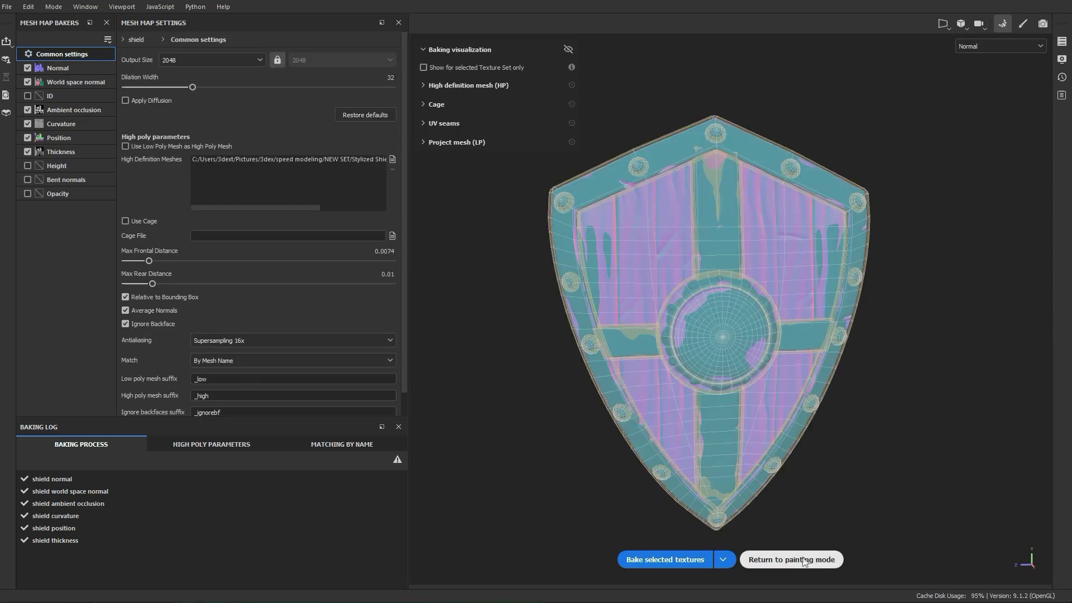
- Return from mesh map baking to painting mode and display the shield in Material view
{"action": "left_click", "coordinate": [792, 560]}
{"action": "mouse_move", "coordinate": [424, 263]}
{"action": "left_mouse_down", "text": "alt"}
{"action": "mouse_move", "coordinate": [329, 267]}
{"action": "mouse_move", "coordinate": [574, 249]}
{"action": "mouse_move", "coordinate": [511, 275]}
{"action": "left_mouse_up", "text": "alt"}
{"action": "key", "text": "m"}
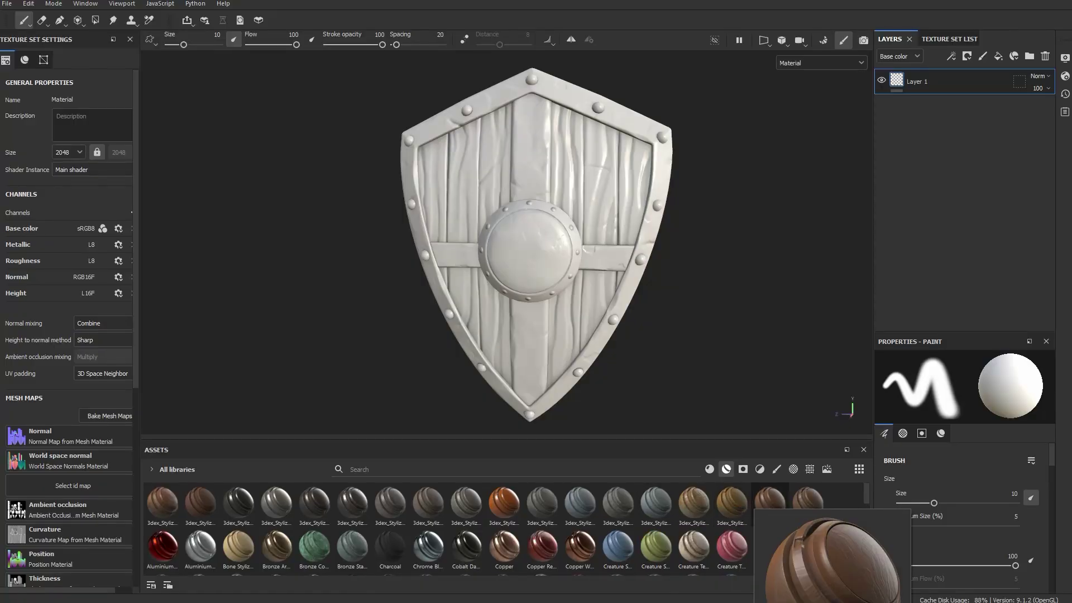
- Apply the 3dex_Stylized_Wood_Flat2 smart material to the shield and rotate the environment lighting
{"action": "left_click_drag", "start_coordinate": [770, 504], "coordinate": [529, 251]}
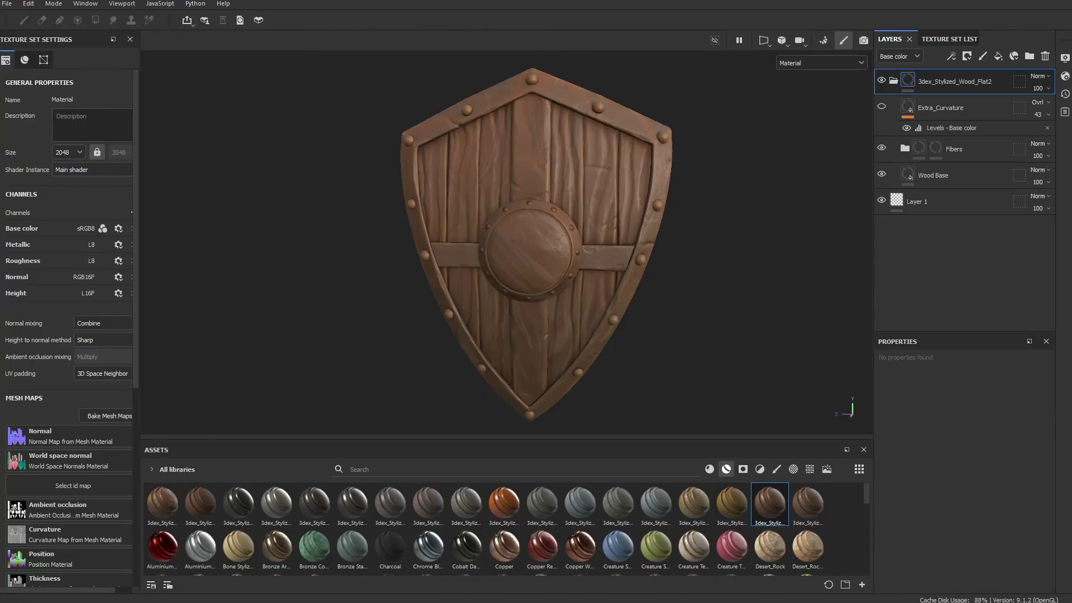
{"action": "scroll", "coordinate": [588, 193], "scroll_direction": "up", "scroll_amount": 1}
{"action": "right_click_drag", "start_coordinate": [588, 193], "coordinate": [634, 193], "text": "shift"}
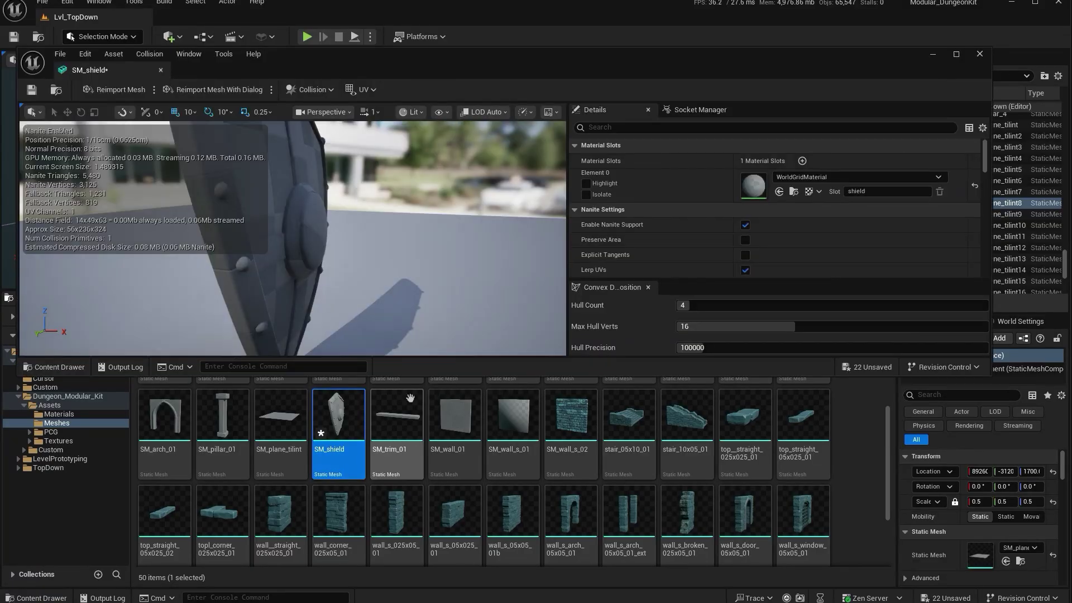
- Assign the shield material to the Element 0 material slot of the SM_shield mesh
{"action": "scroll", "coordinate": [397, 273], "scroll_direction": "down", "scroll_amount": 3}
{"action": "left_click_drag", "start_coordinate": [397, 273], "coordinate": [279, 273], "text": "alt"}
{"action": "left_click", "coordinate": [798, 177]}
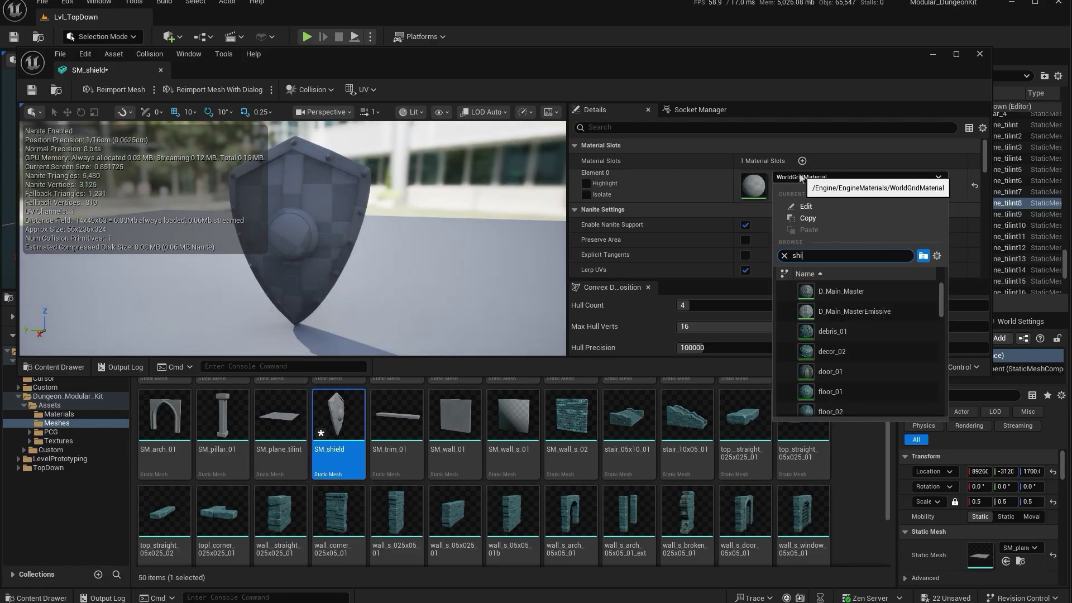
{"action": "left_click", "coordinate": [826, 291]}
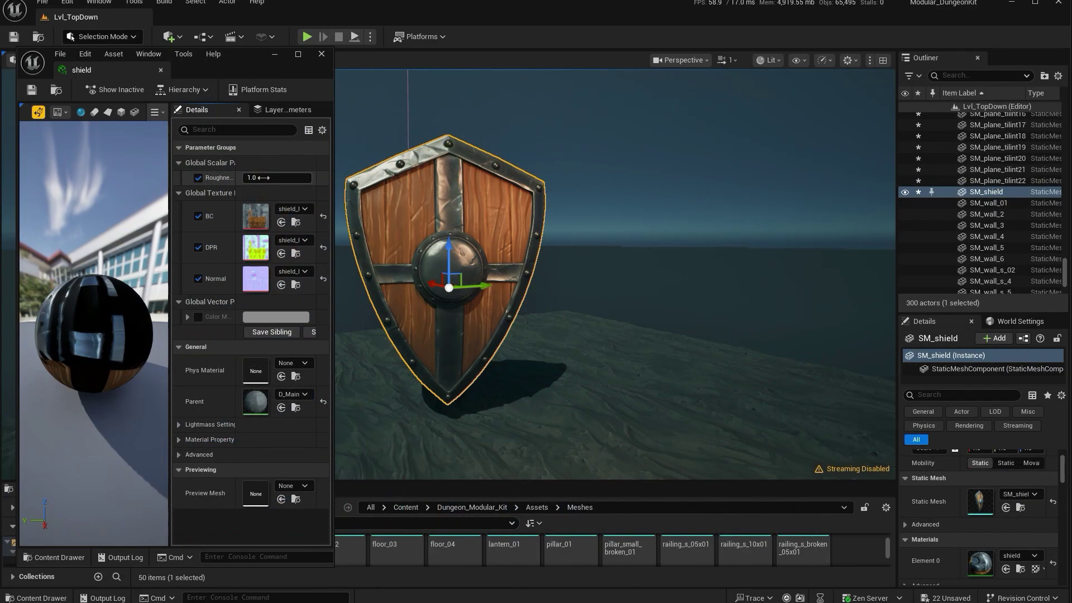
- Adjust the shield material's Roughness_Amount and narrow its editor window to expose the shield in the level
{"action": "mouse_move", "coordinate": [263, 177]}
{"action": "left_mouse_down"}
{"action": "mouse_move", "coordinate": [296, 178]}
{"action": "mouse_move", "coordinate": [246, 178]}
{"action": "mouse_move", "coordinate": [302, 178]}
{"action": "mouse_move", "coordinate": [262, 178]}
{"action": "left_mouse_up"}
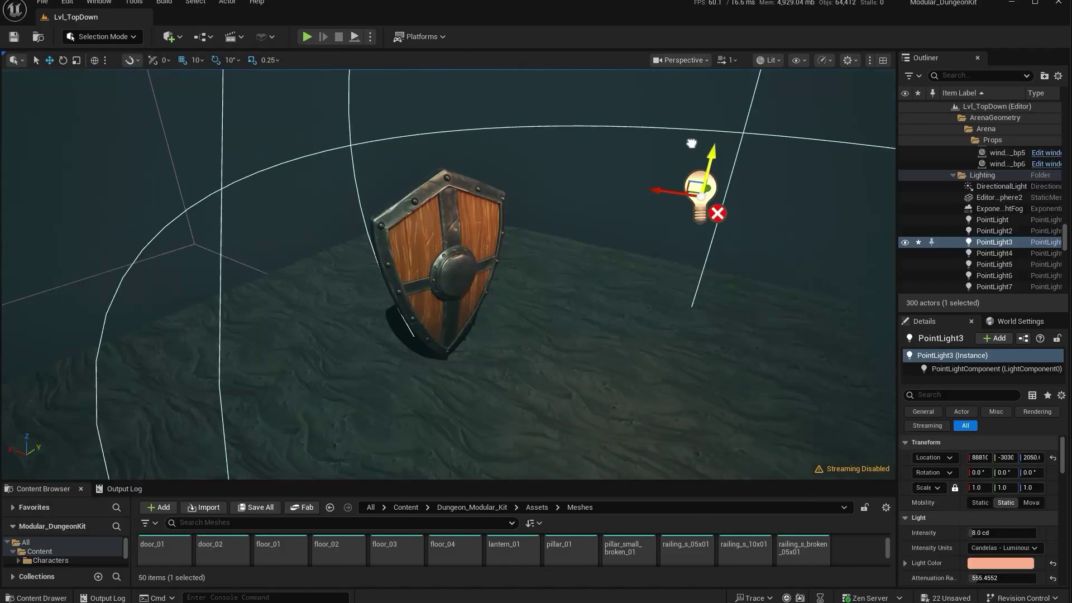
{"action": "mouse_move", "coordinate": [503, 280]}
{"action": "right_mouse_down"}
{"action": "mouse_move", "coordinate": [514, 290]}
{"action": "mouse_move", "coordinate": [503, 301]}
{"action": "right_mouse_up"}
{"action": "left_click", "coordinate": [485, 288]}
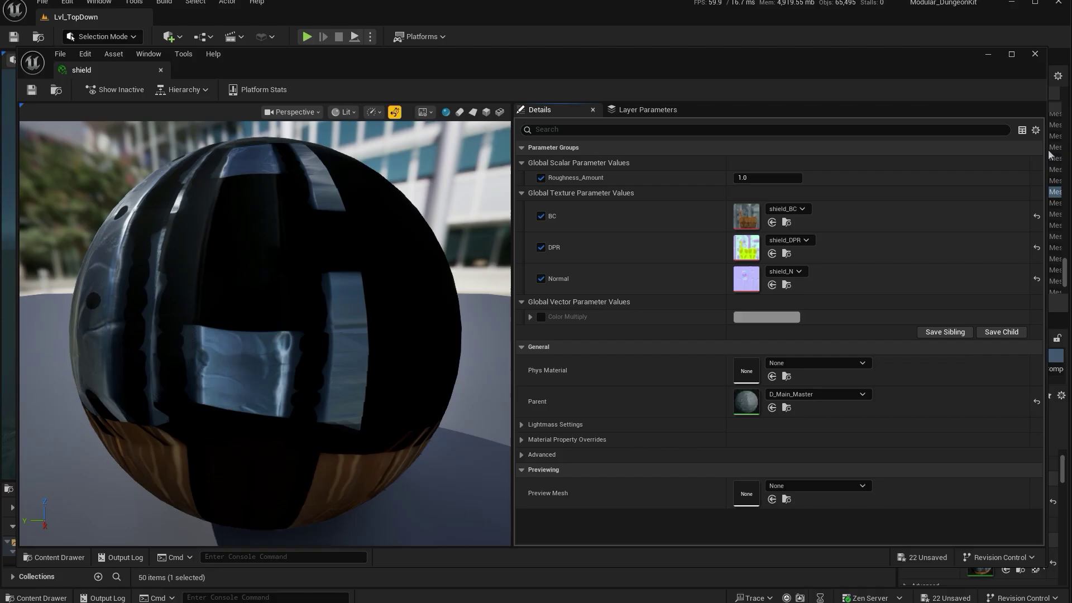
{"action": "left_click_drag", "start_coordinate": [1046, 150], "coordinate": [335, 149]}
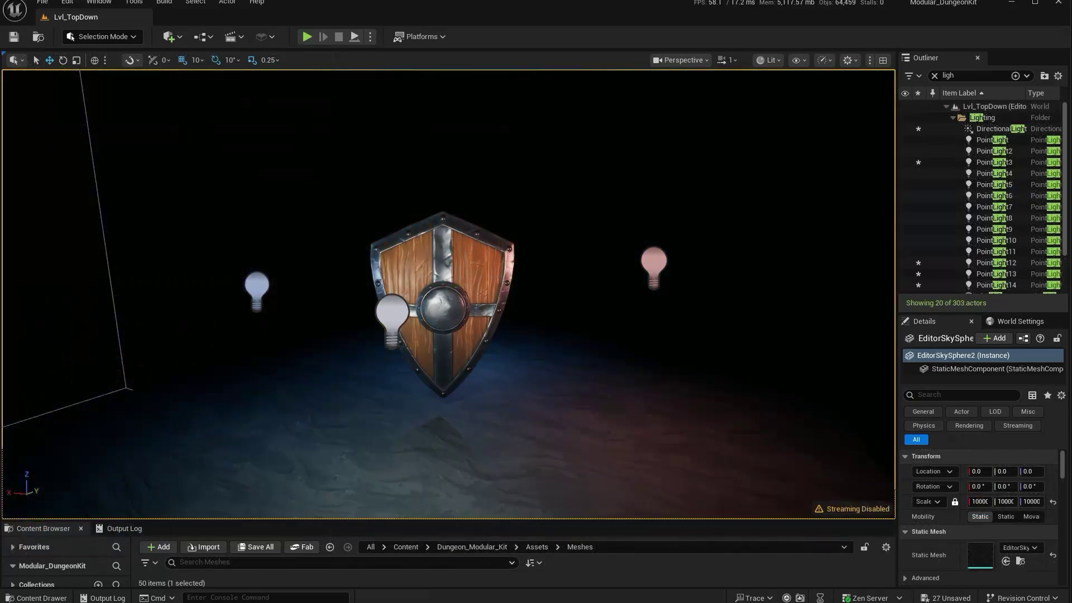
- Move the red point light beside the shield closer to it
{"action": "left_click", "coordinate": [654, 265]}
{"action": "left_click_drag", "start_coordinate": [617, 261], "coordinate": [525, 285]}
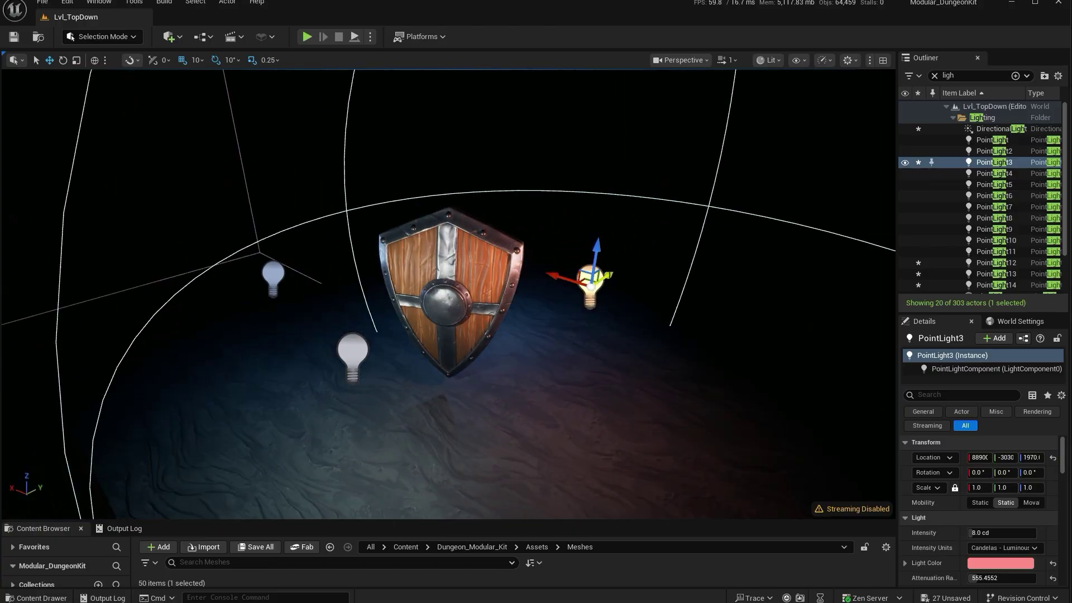